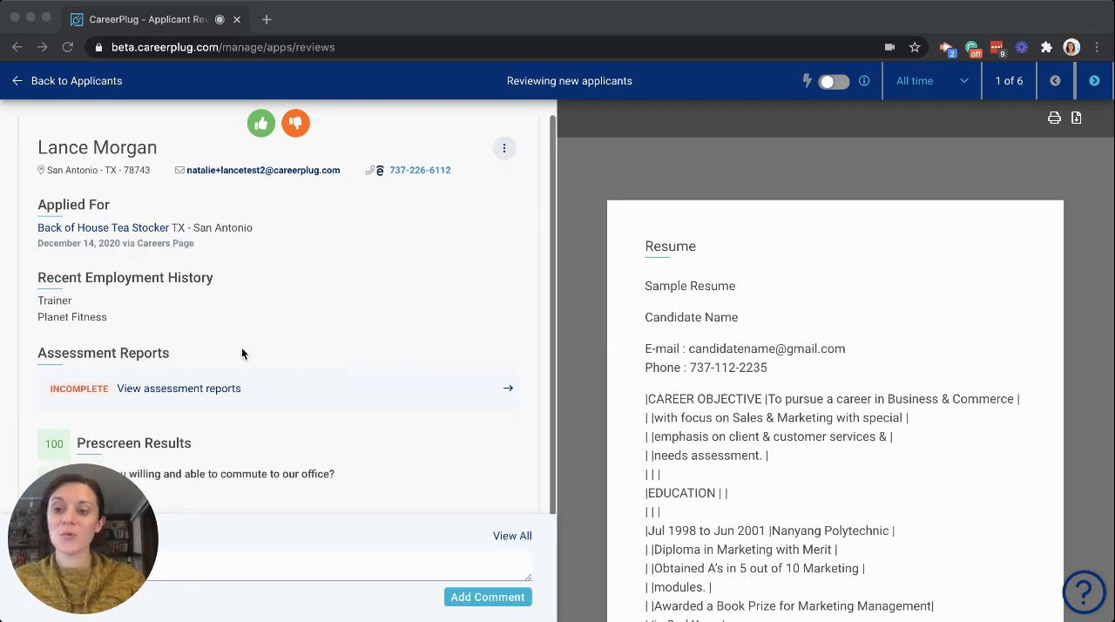
- Review the first applicant's profile and prescreen answers, advance the applicant, and send the phone interview invitation email
scroll(337, 287, "down", 3)
scroll(337, 291, "down", 1)
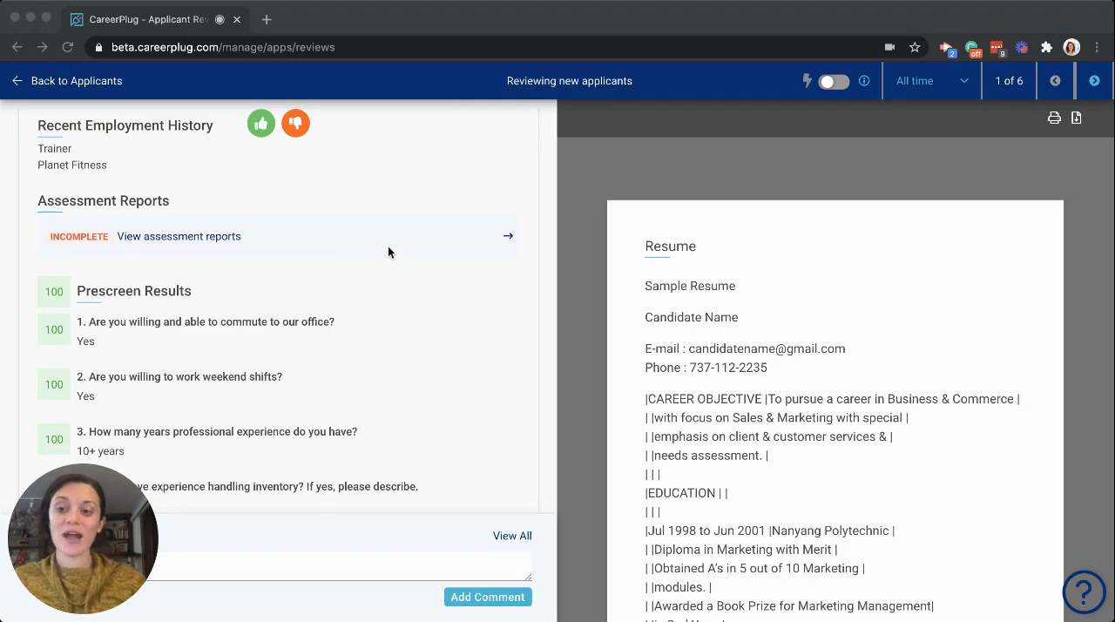
scroll(392, 252, "down", 2)
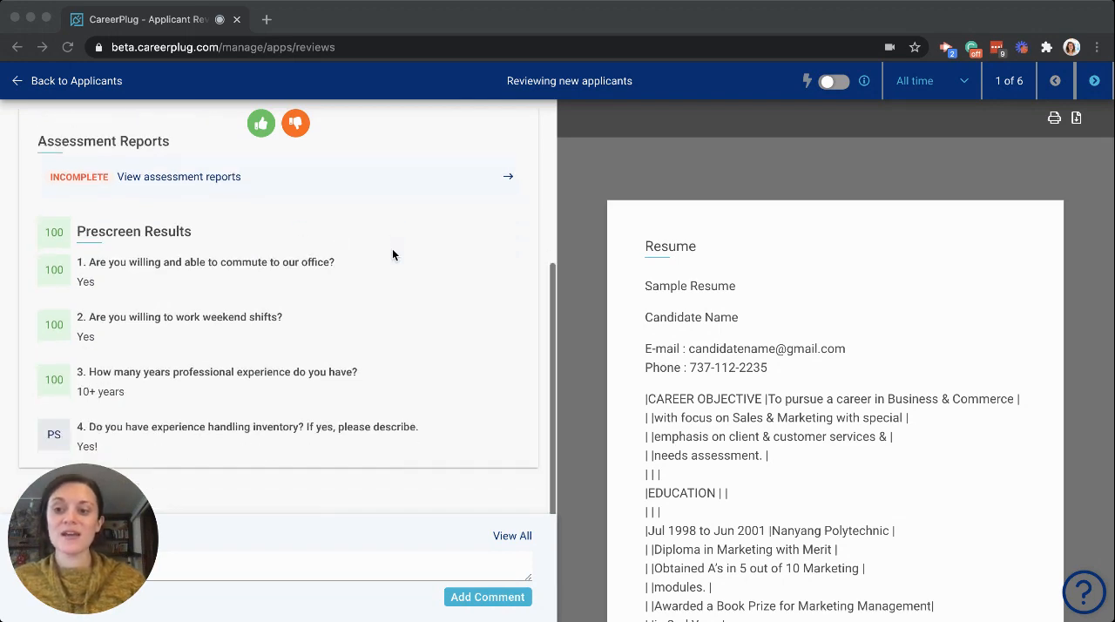
scroll(411, 259, "down", 1)
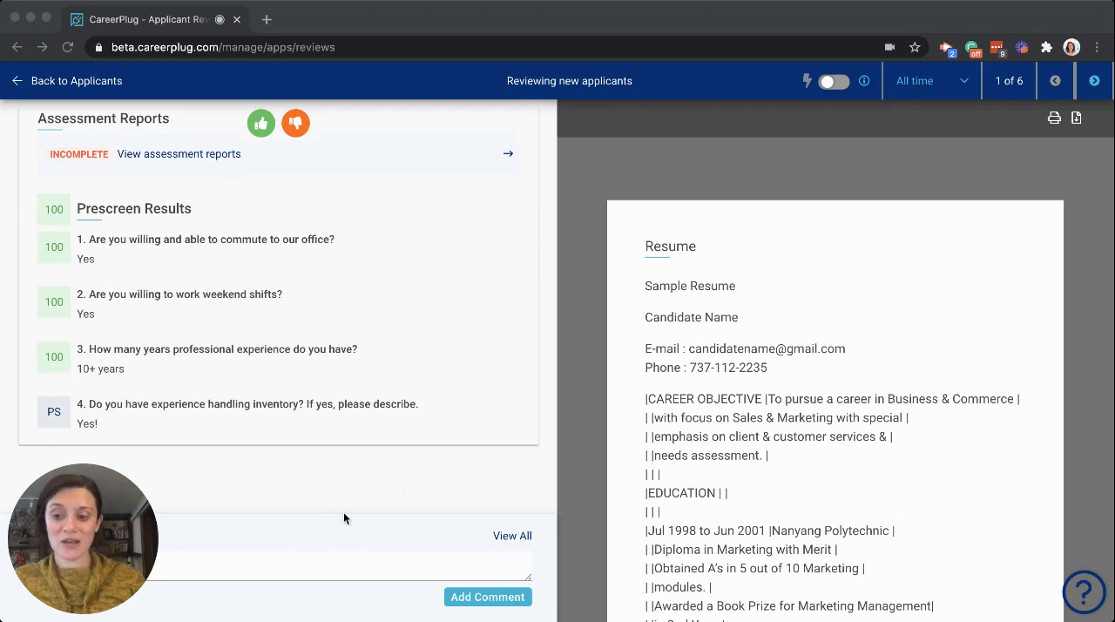
scroll(405, 480, "up", 5)
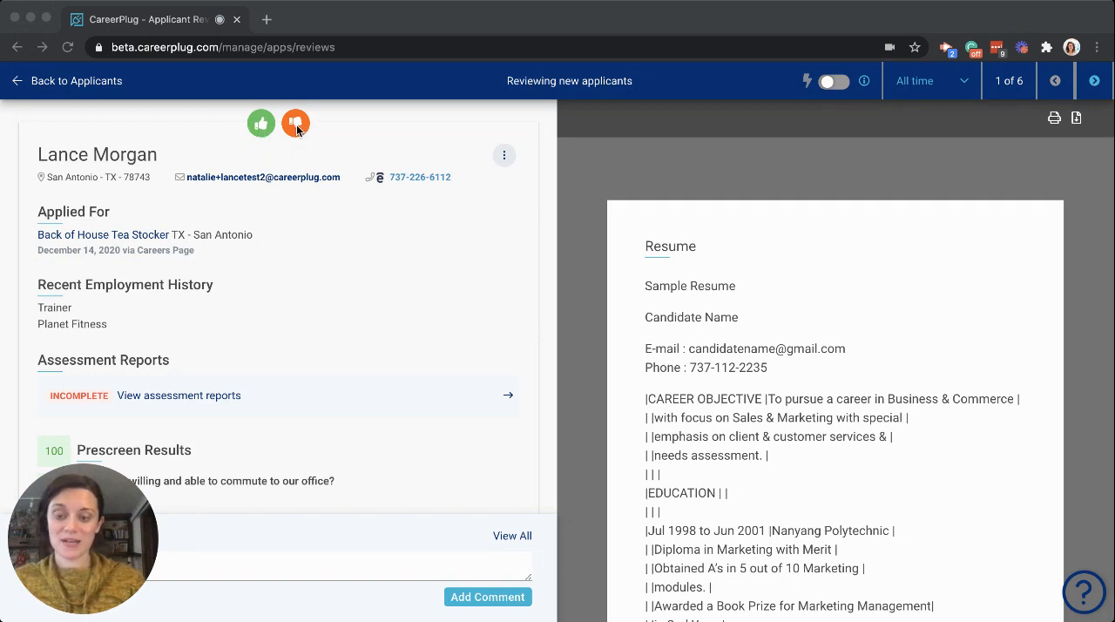
left_click(258, 147)
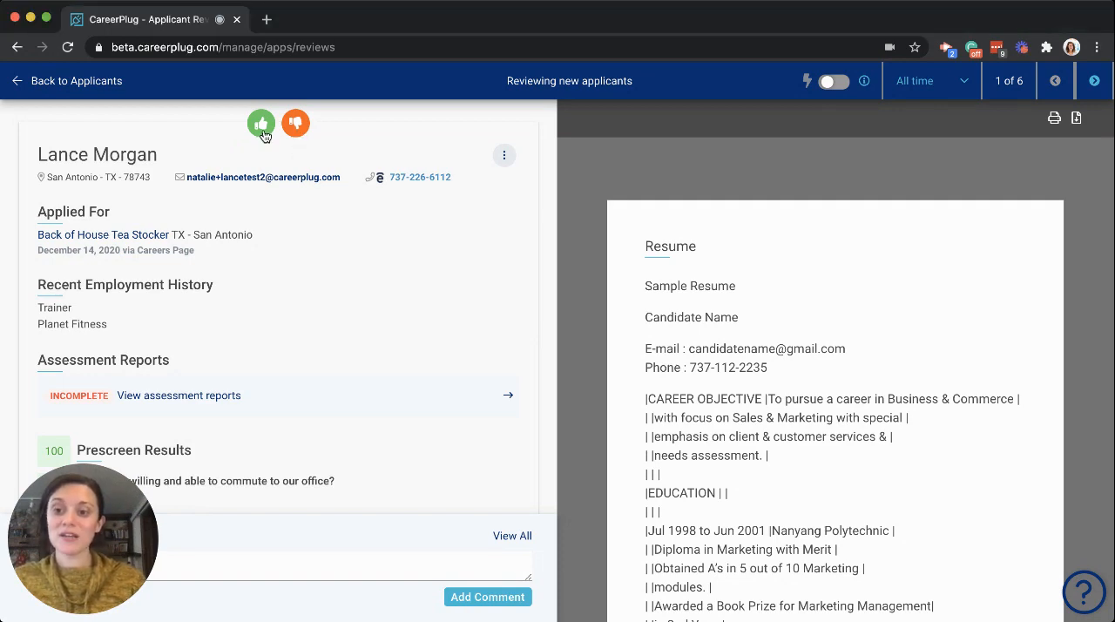
left_click(262, 124)
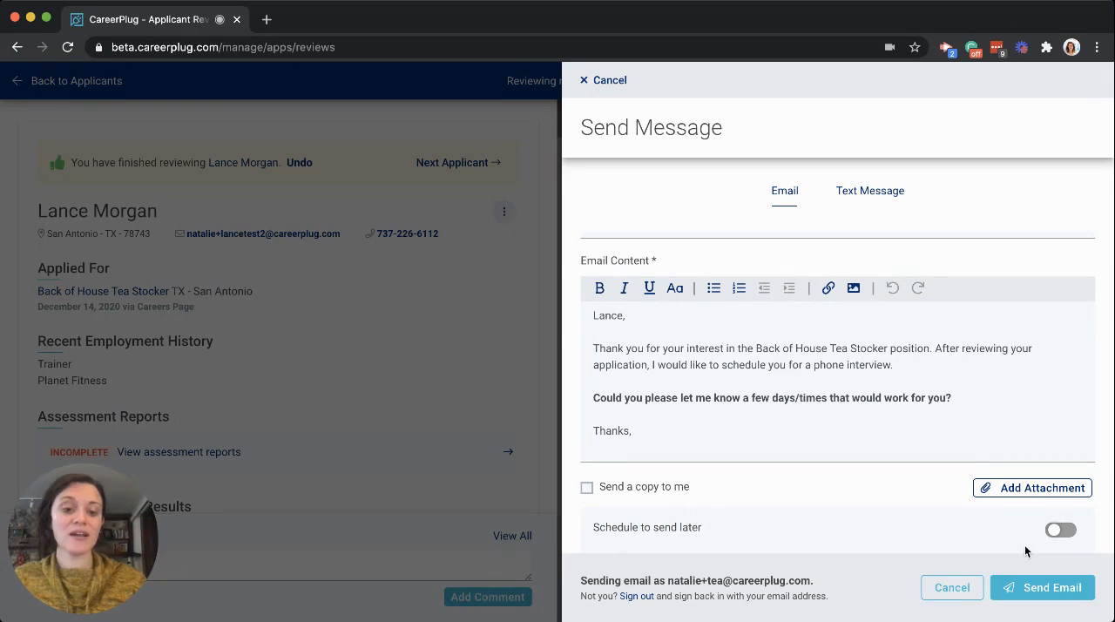
left_click(1028, 593)
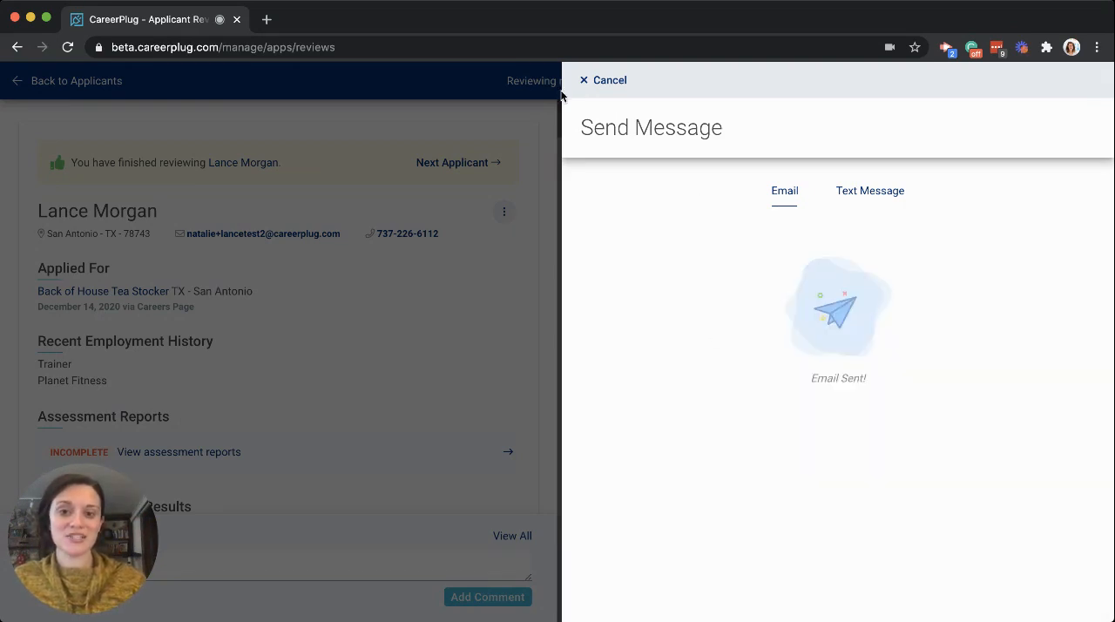
left_click(601, 80)
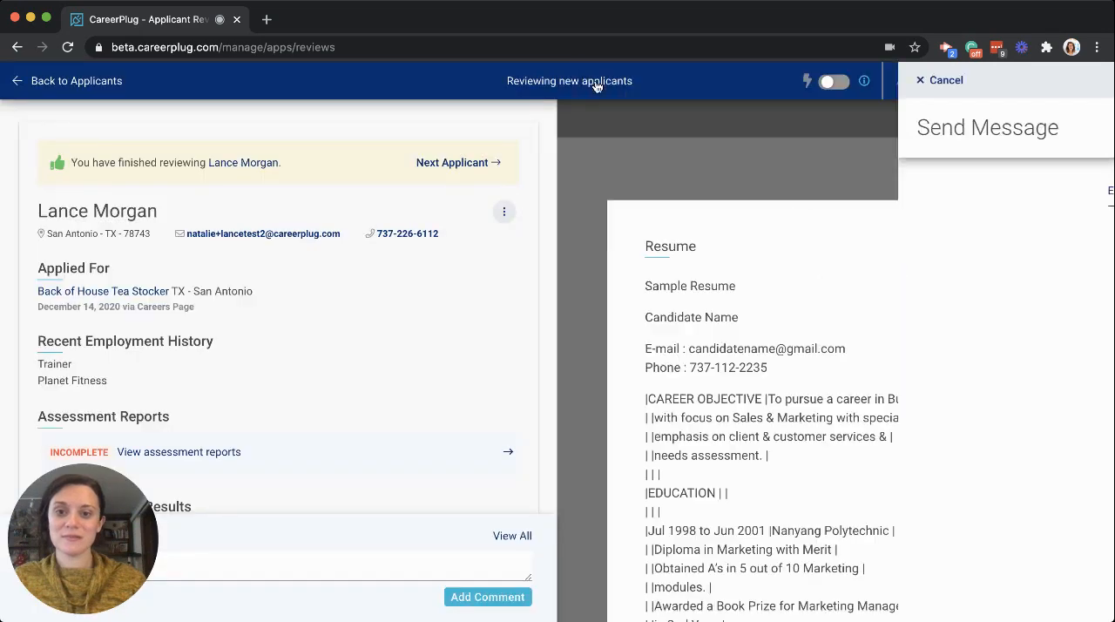
- Move to the second applicant and reject them, sending the rejection letter with the General Accounts - Applicant Rejection template
left_click(450, 165)
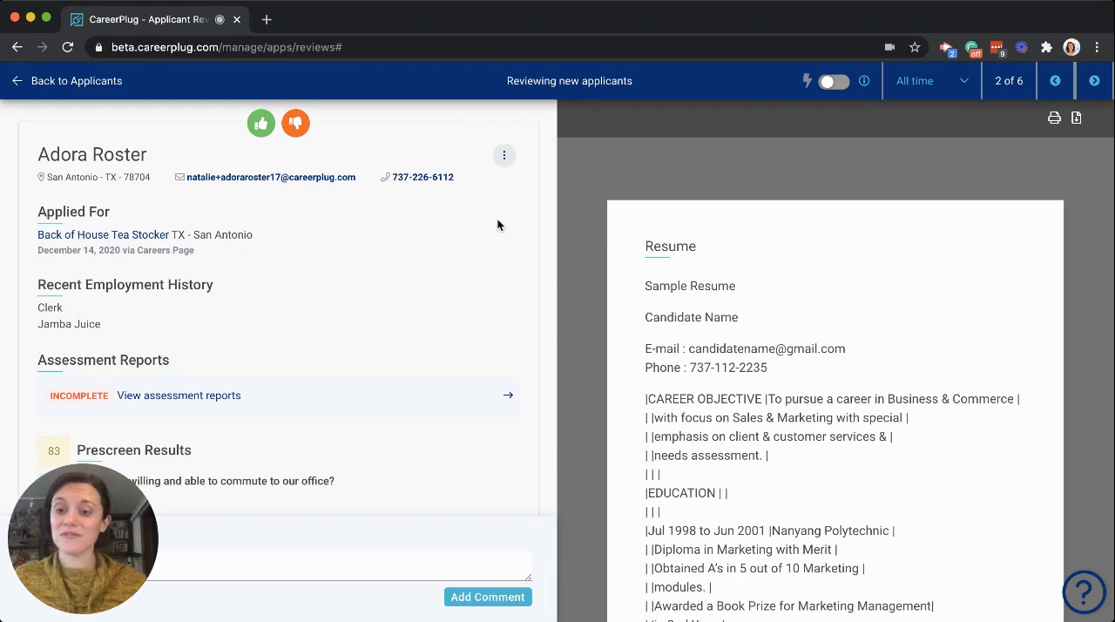
left_click(297, 128)
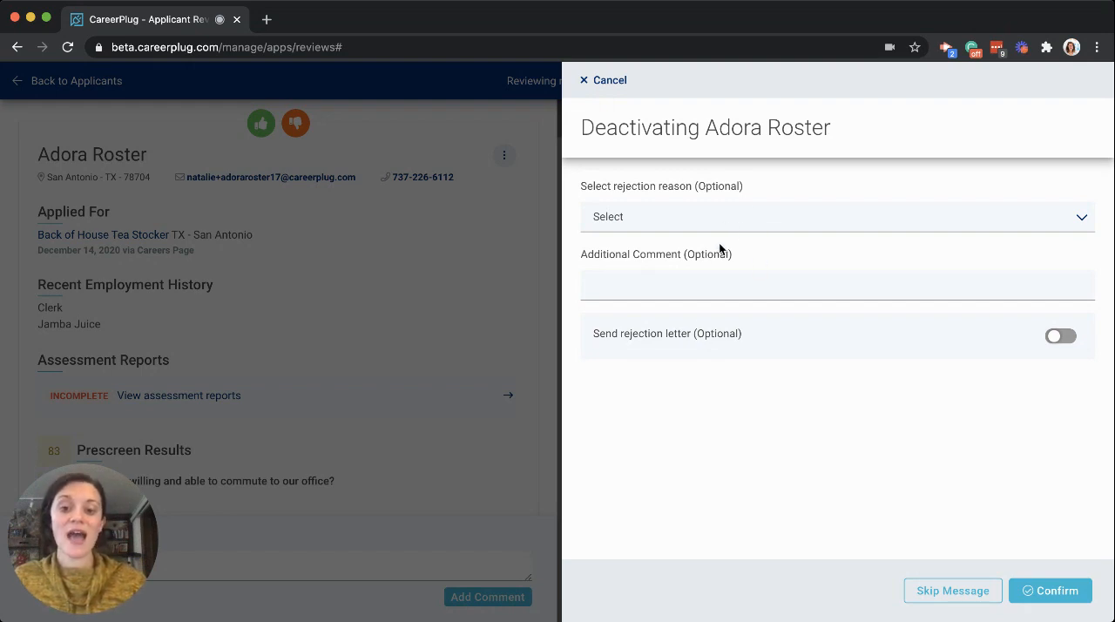
left_click(1059, 342)
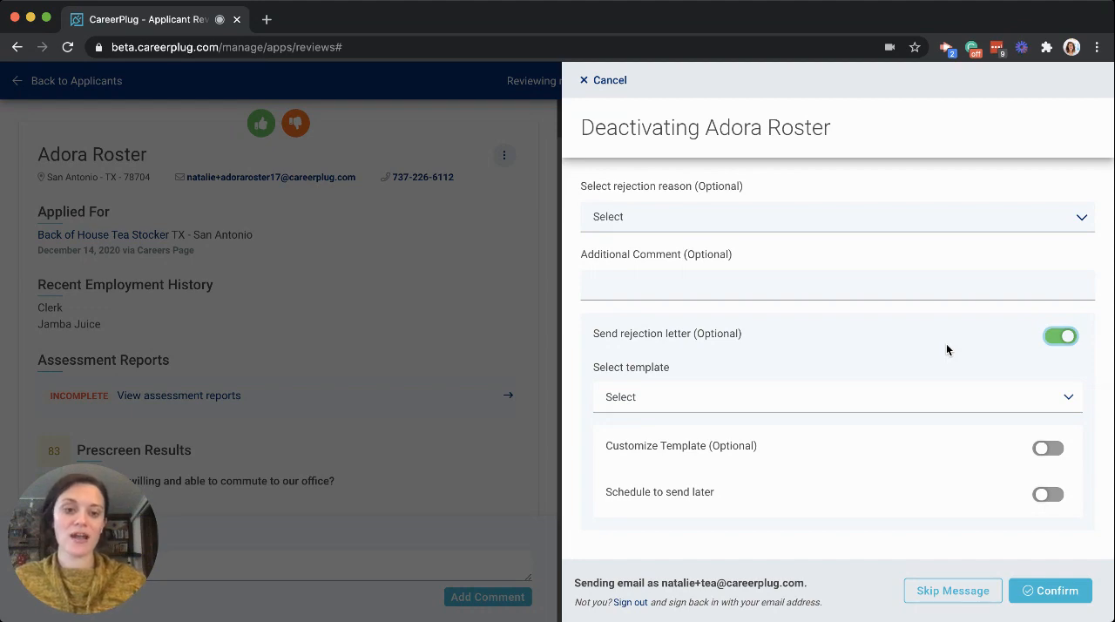
scroll(939, 345, "down", 2)
left_click(896, 386)
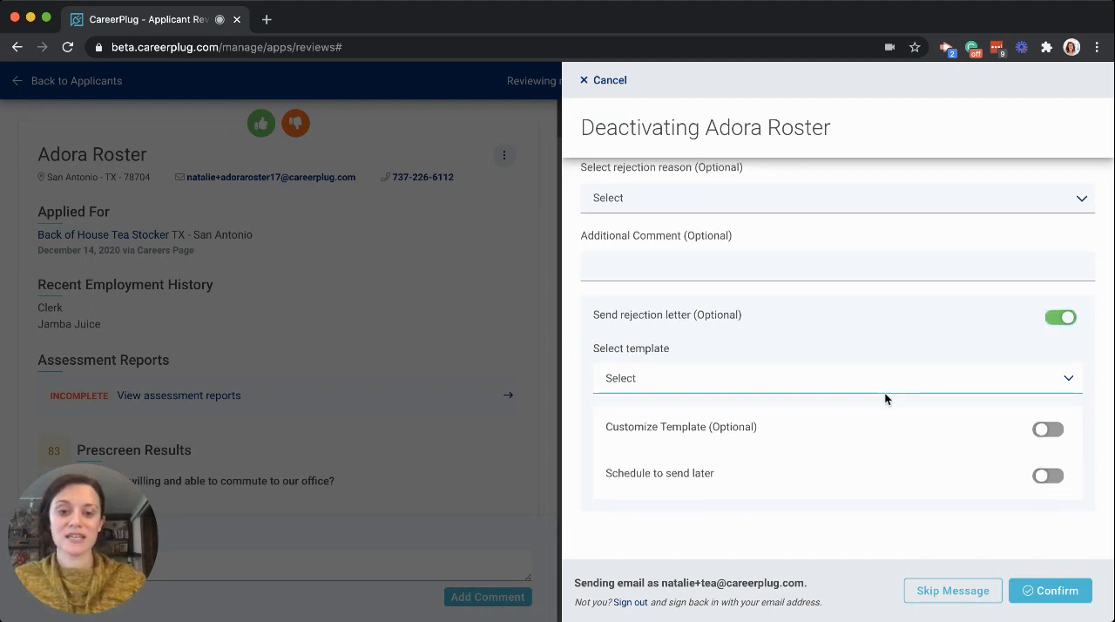
left_click(885, 394)
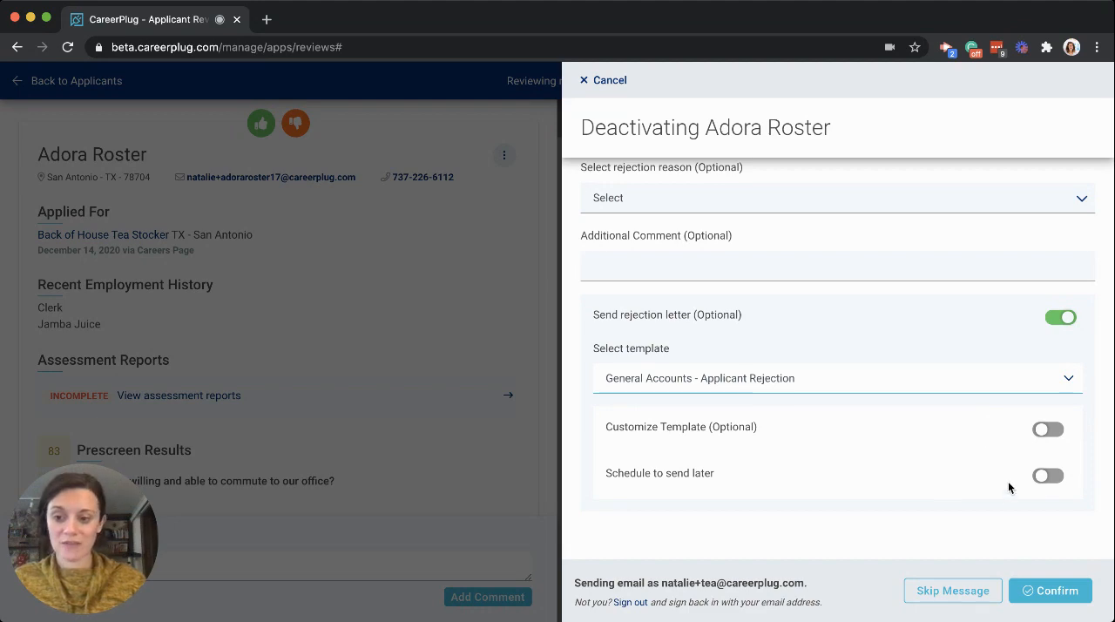
left_click(1033, 600)
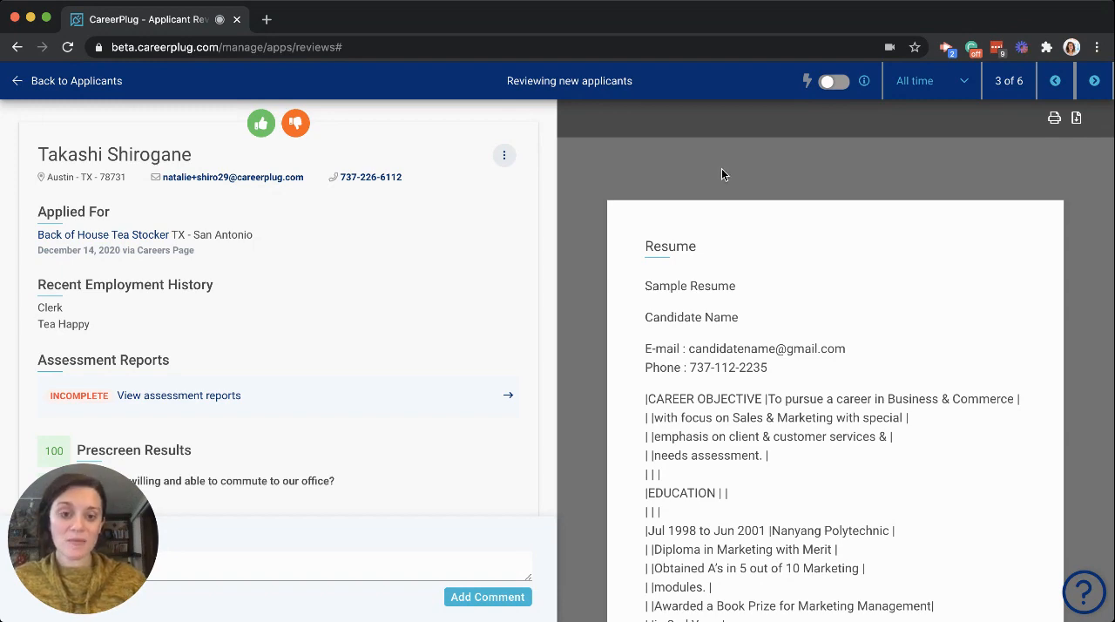
- Turn on the review automations and open the Busser/Stocker Hiring Process for editing from the automation details
left_click(834, 84)
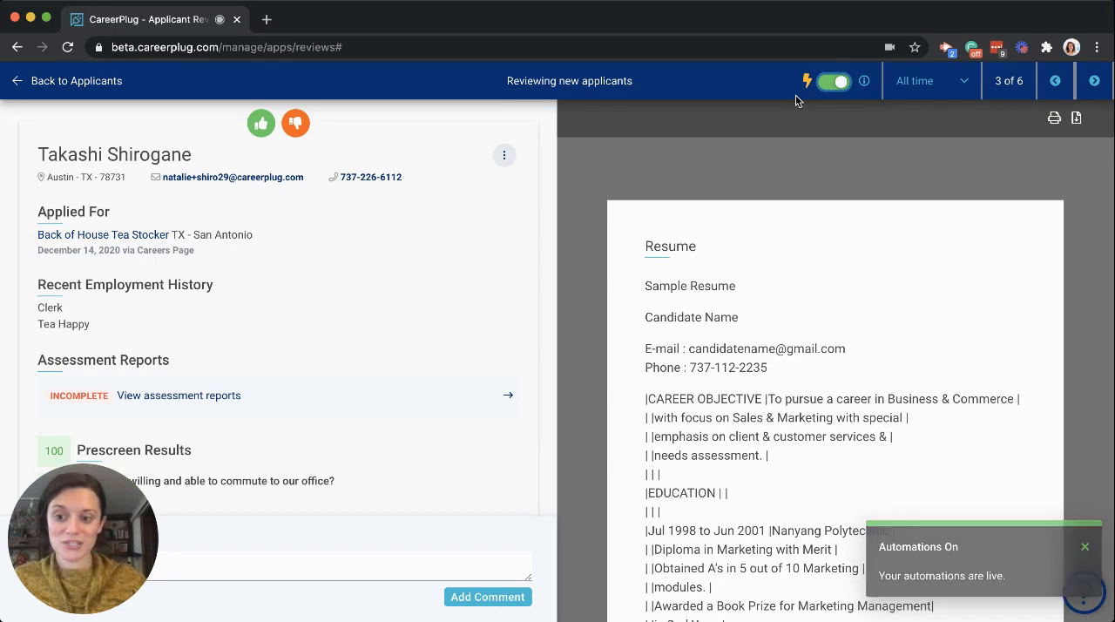
left_click(864, 83)
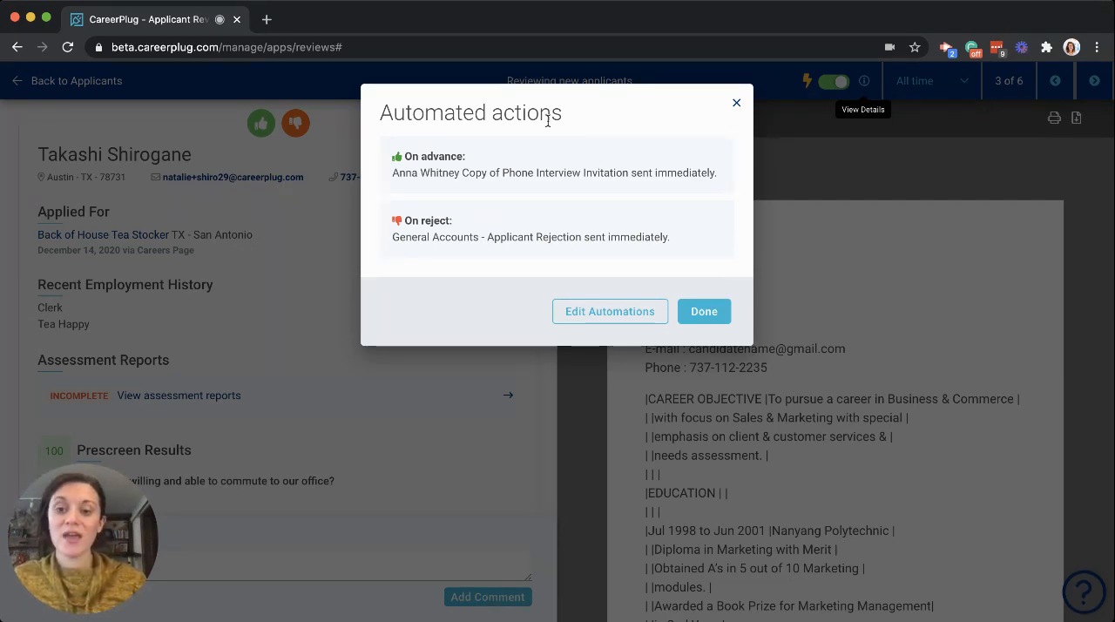
left_click(589, 321)
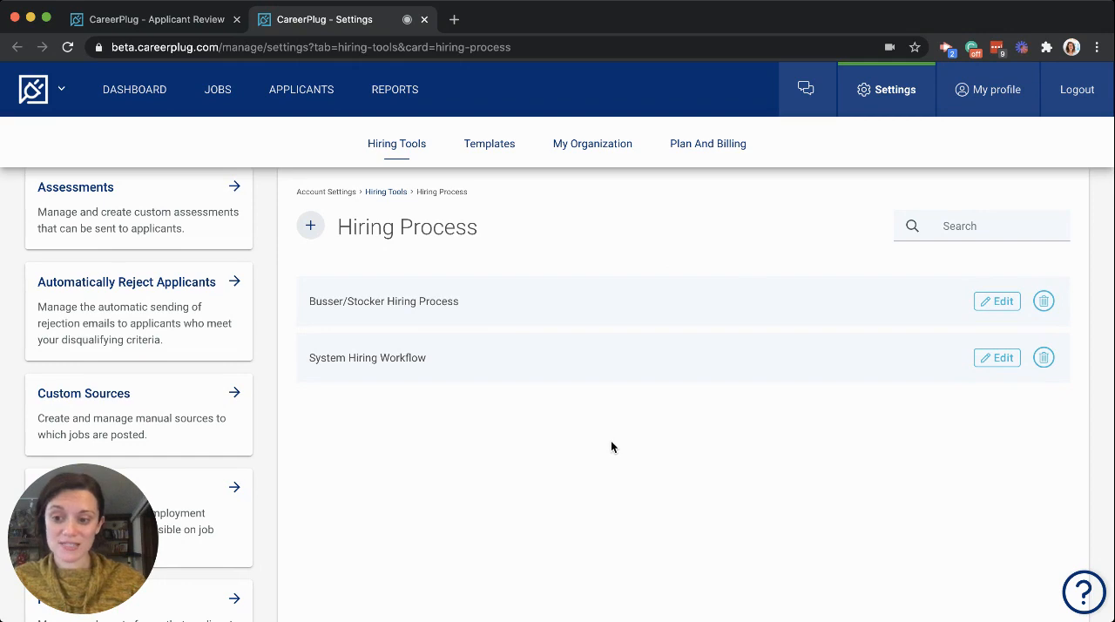
left_click(992, 307)
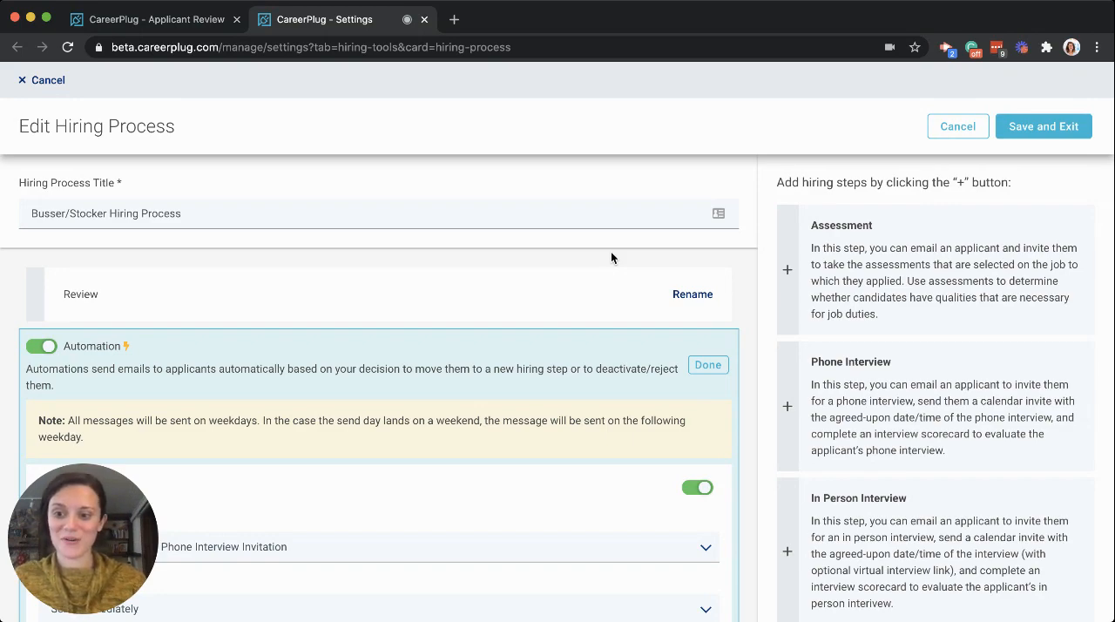
- Switch the automation under the Review hiring step off and back on
scroll(610, 251, "down", 5)
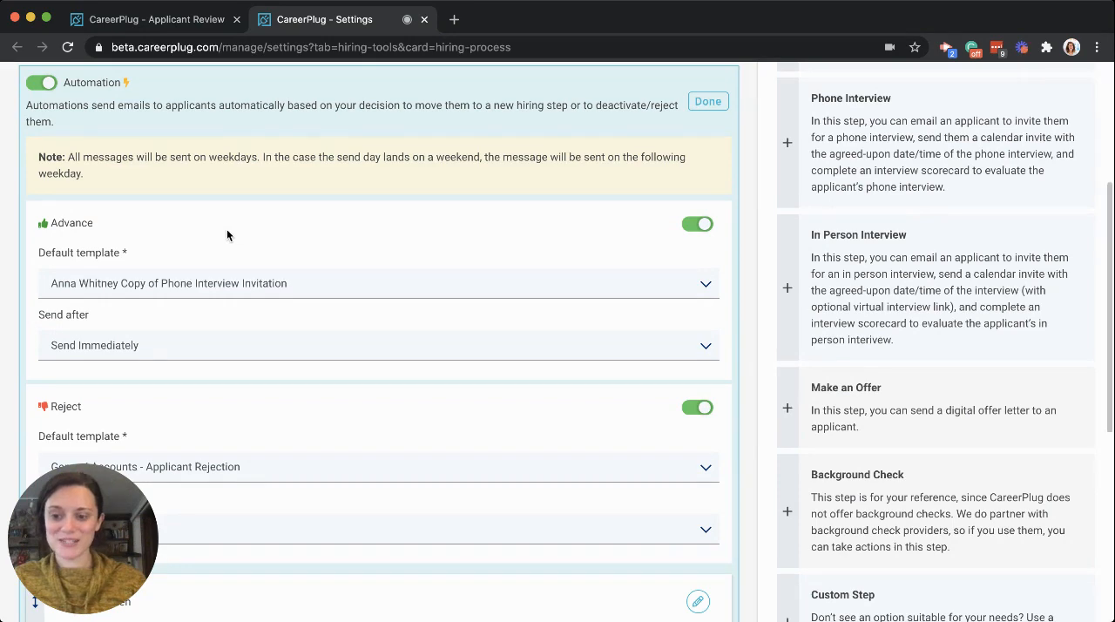
scroll(190, 398, "up", 2)
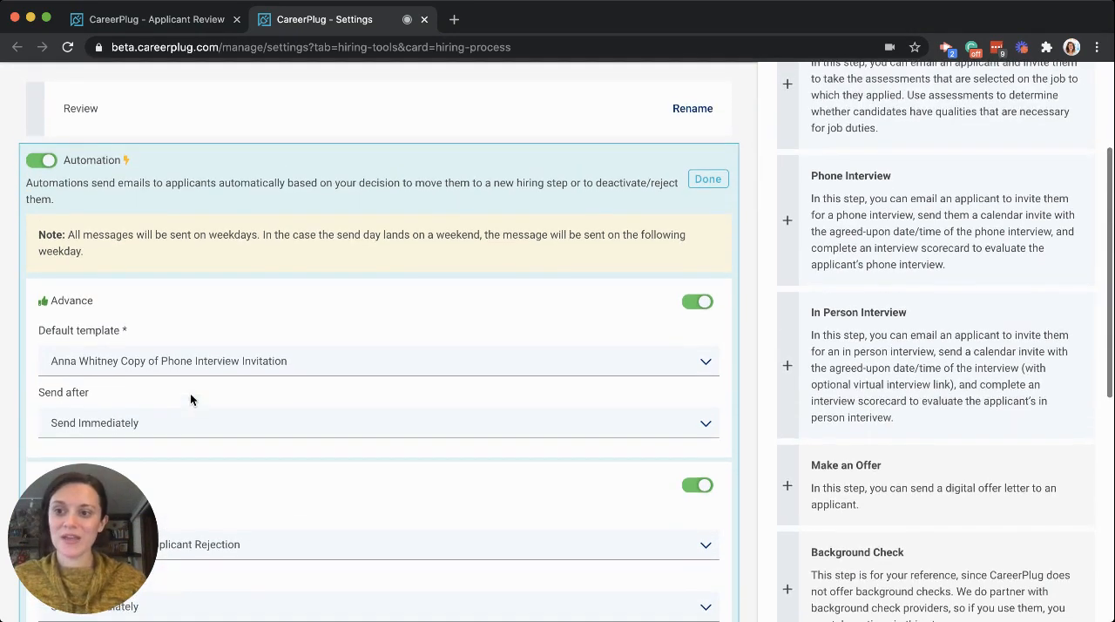
left_click(42, 161)
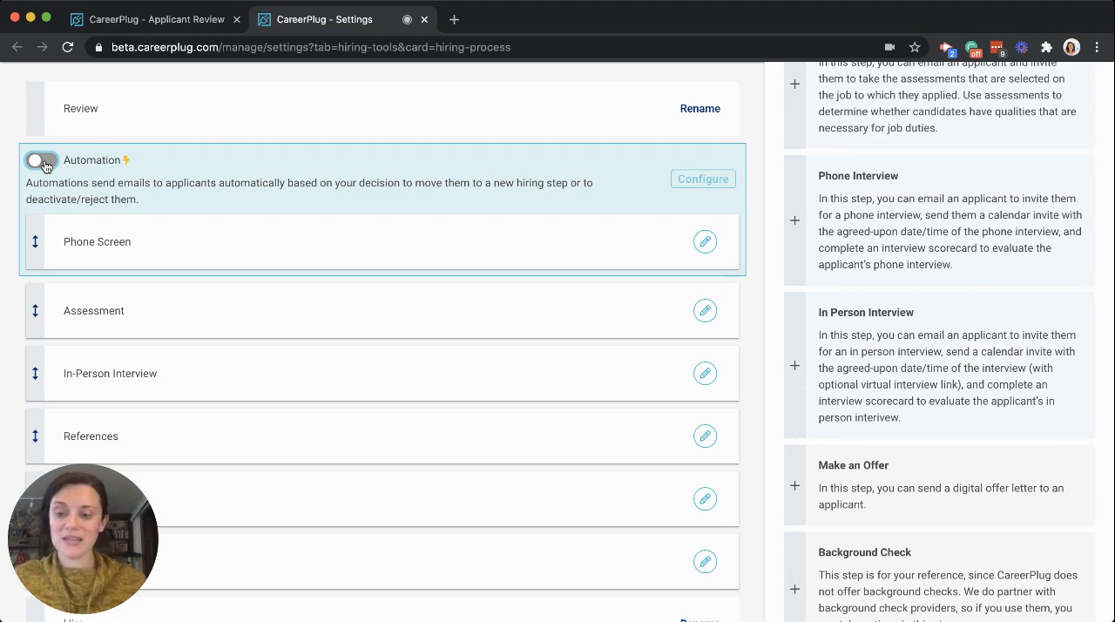
left_click(42, 161)
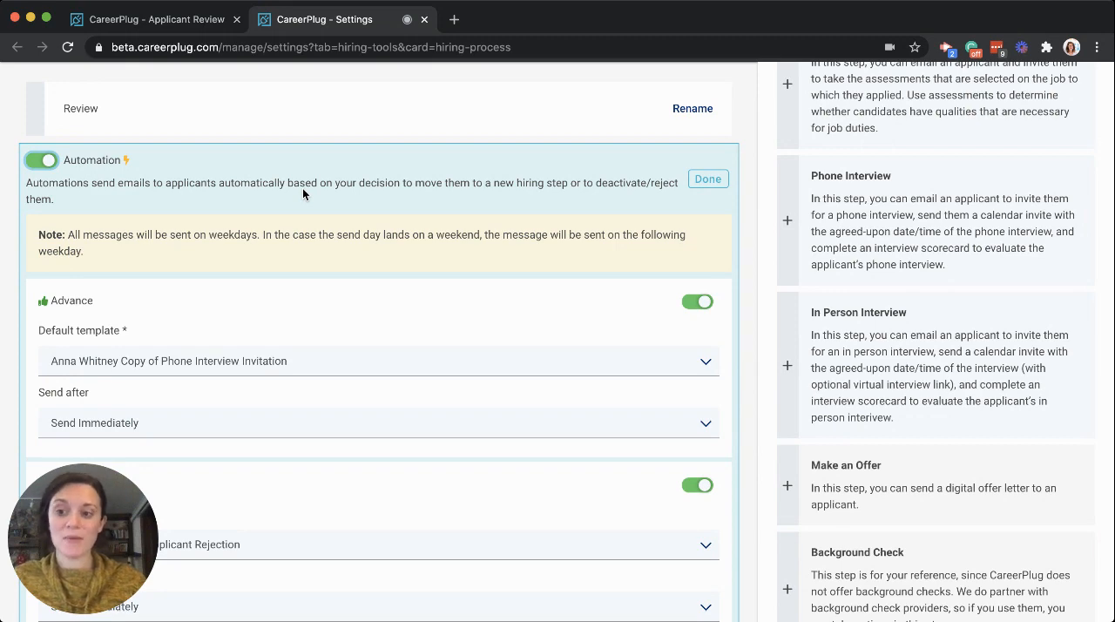
- Set the Advance template to Invitation to Schedule Phone Screen (All Accounts) and the Reject email to send after 2 Days
scroll(303, 193, "down", 3)
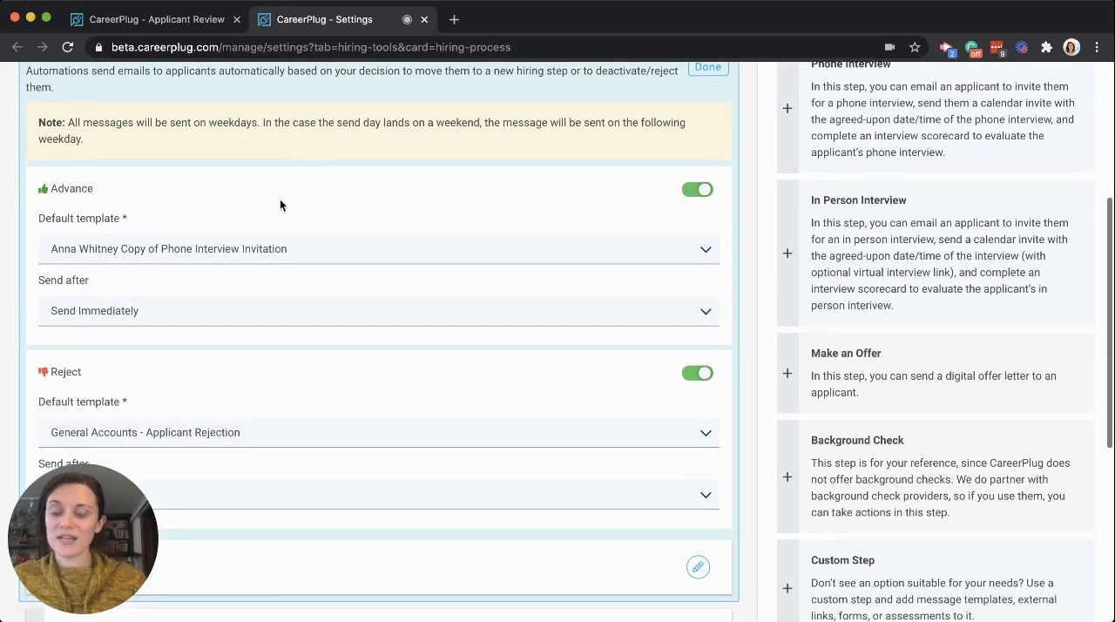
left_click(337, 260)
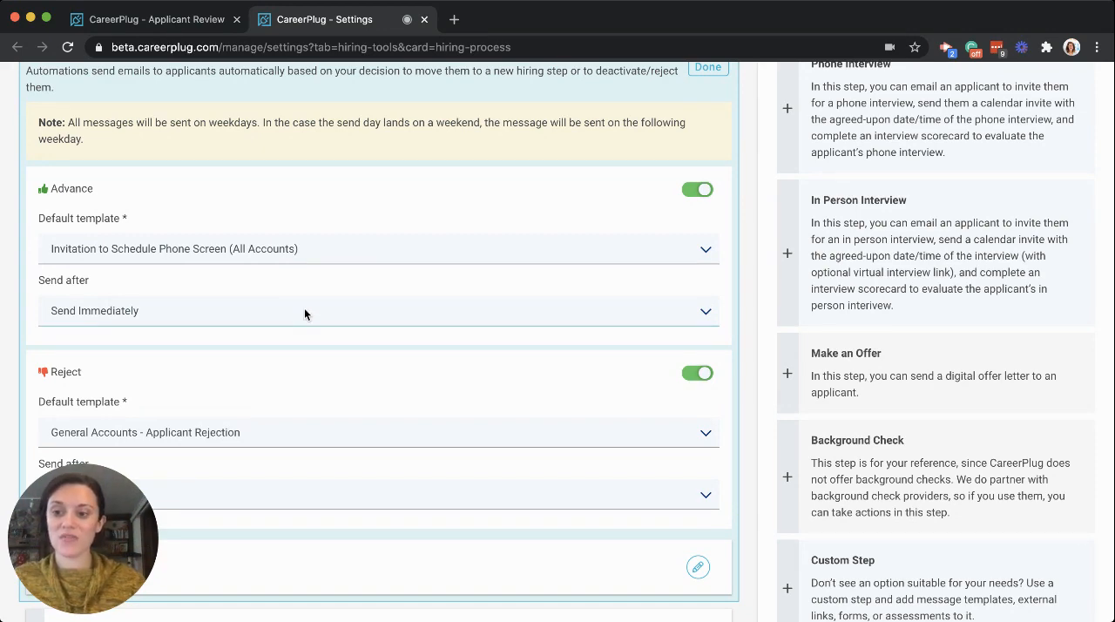
scroll(307, 327, "down", 2)
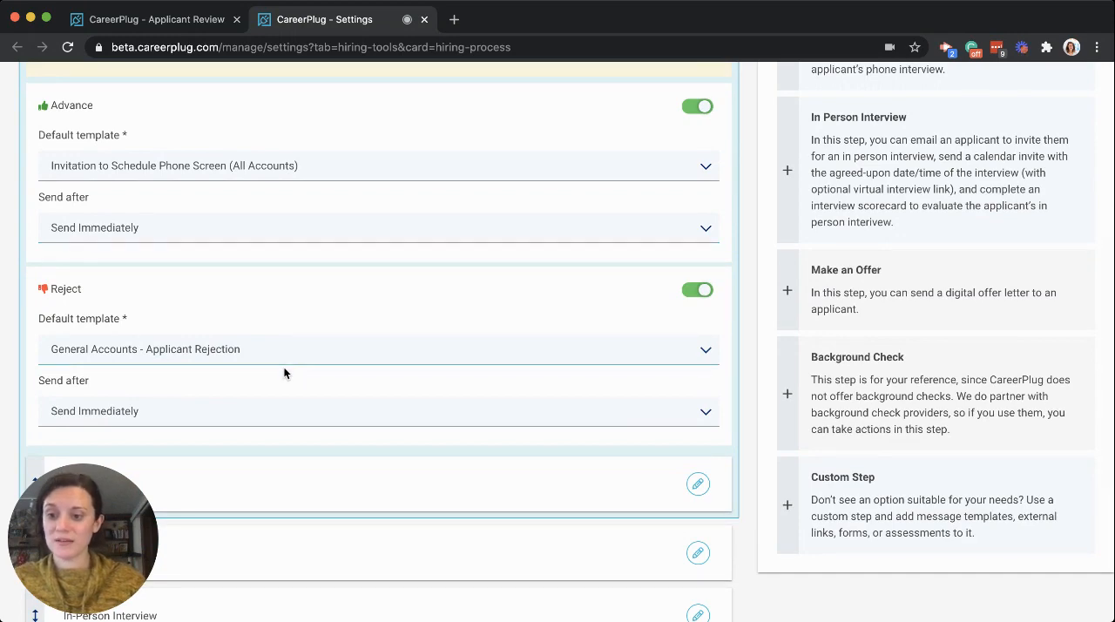
scroll(341, 306, "down", 1)
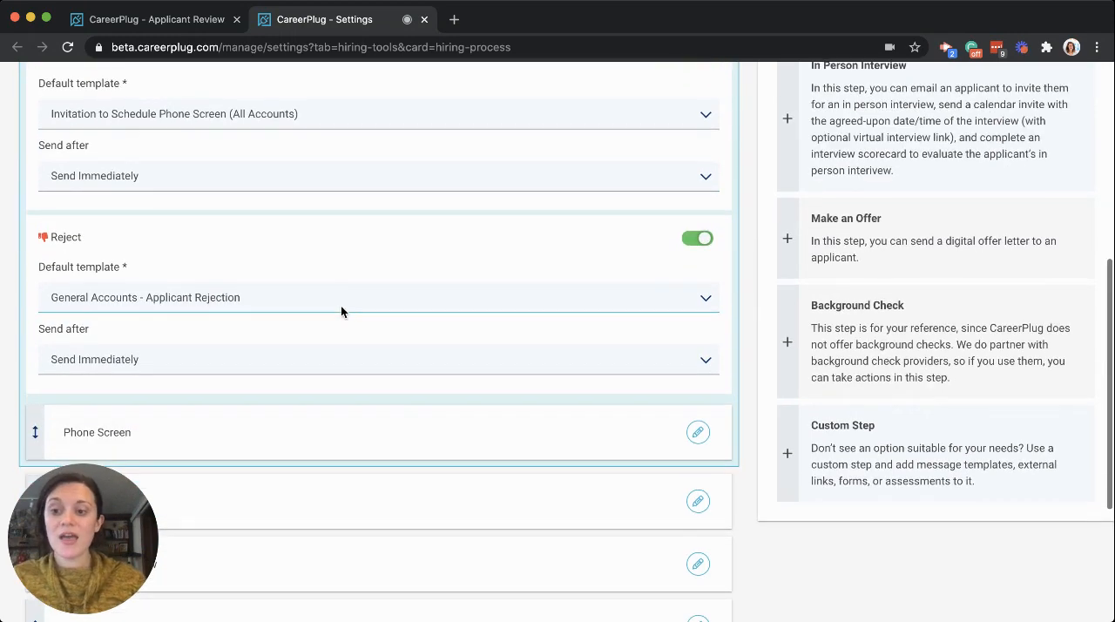
left_click(227, 371)
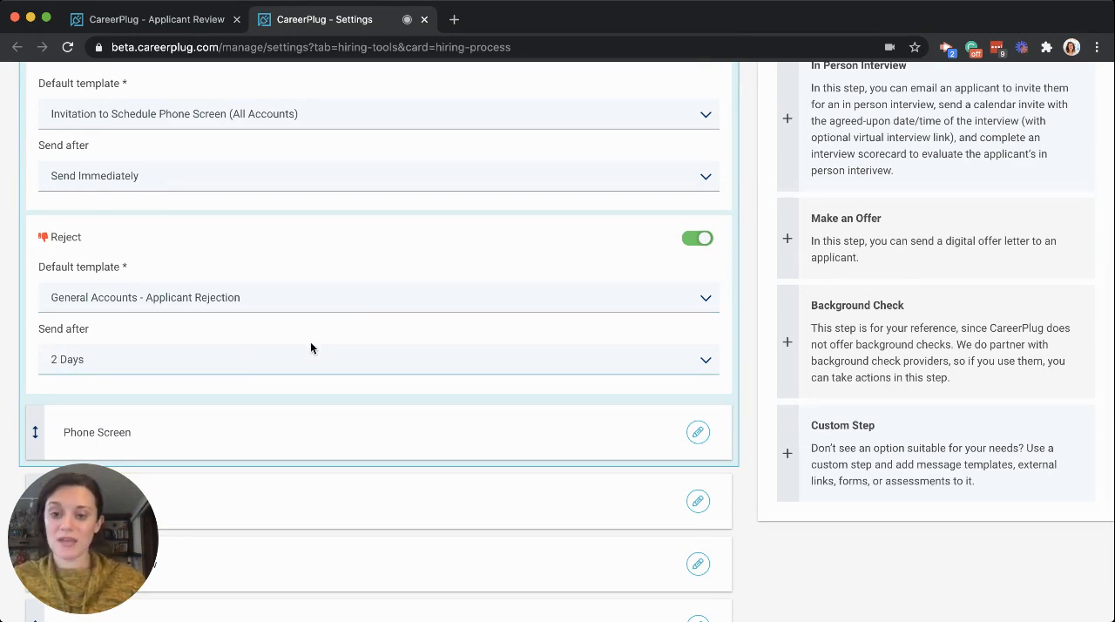
- Save the Busser/Stocker Hiring Process and exit its editor
scroll(310, 348, "up", 2)
scroll(310, 348, "up", 5)
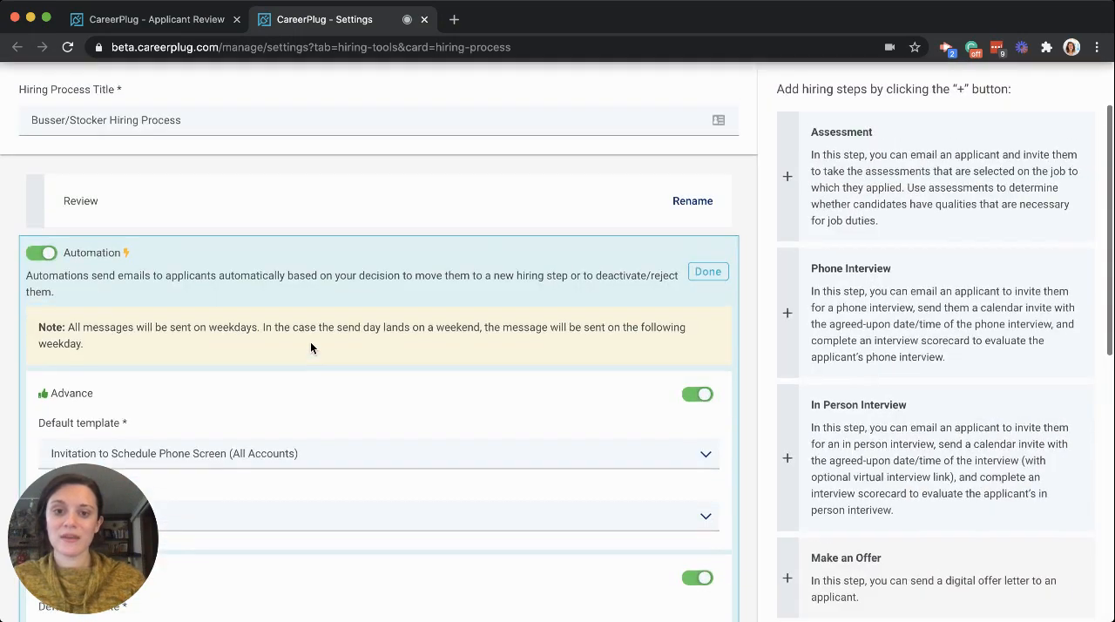
scroll(310, 348, "up", 2)
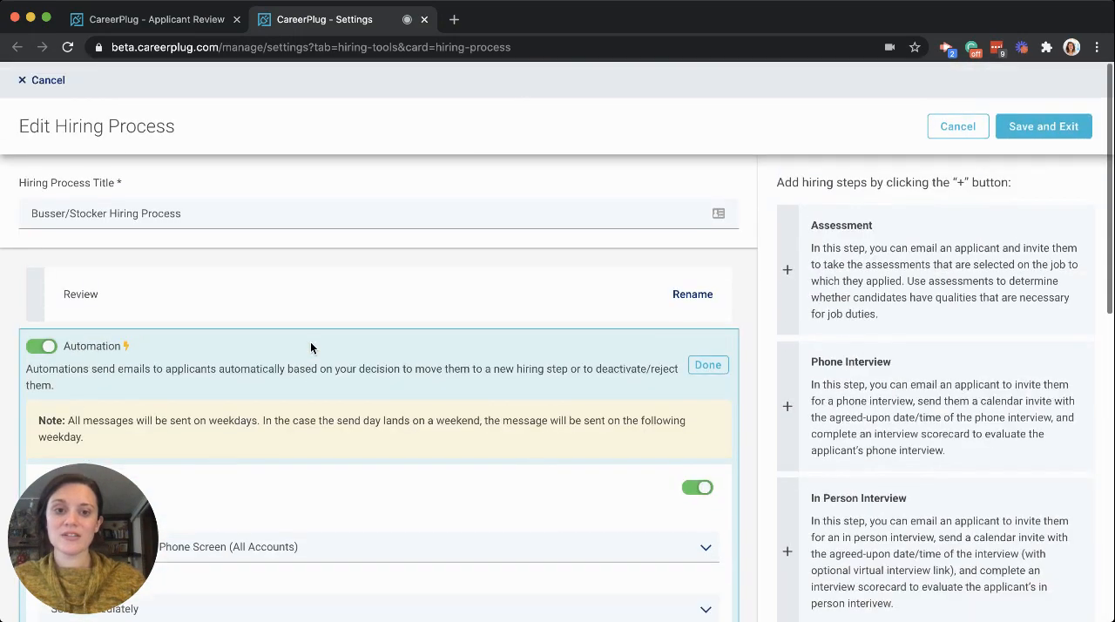
left_click(1032, 129)
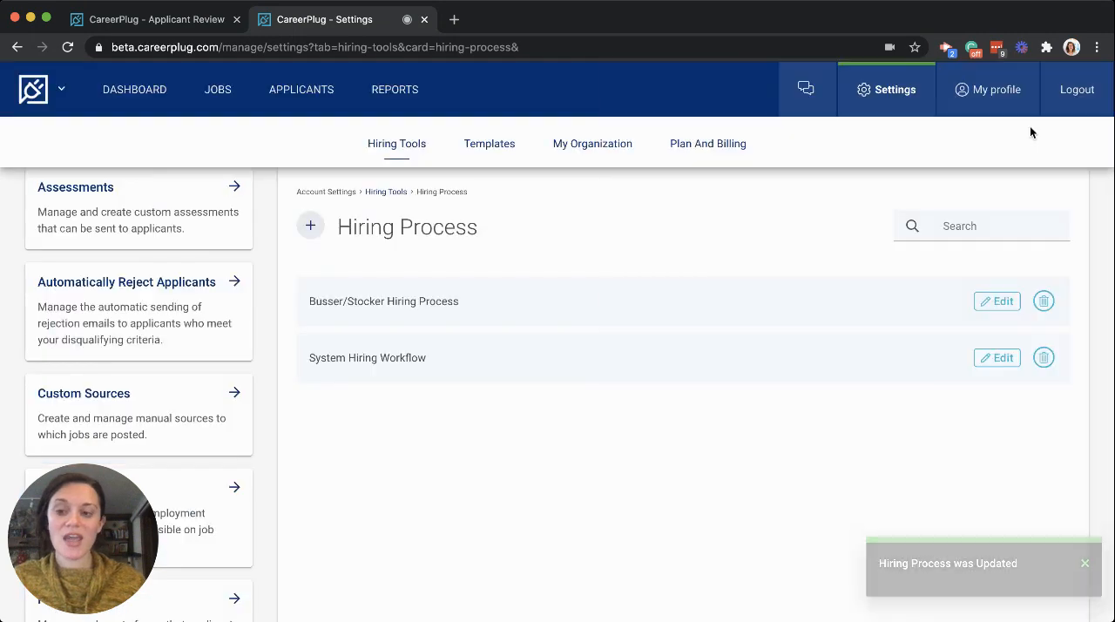